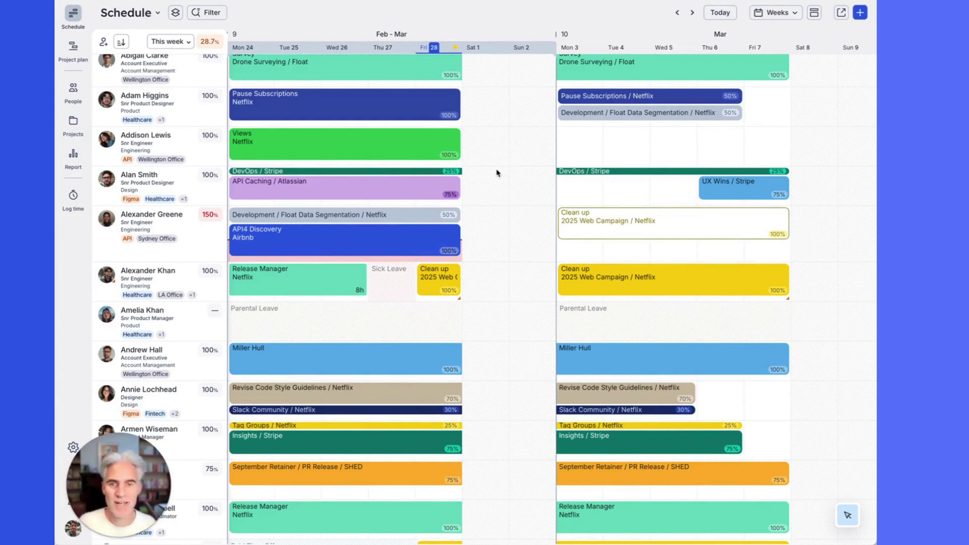
# Step: Bring the schedule back to the current week
pyautogui.scroll(1, 496, 173)
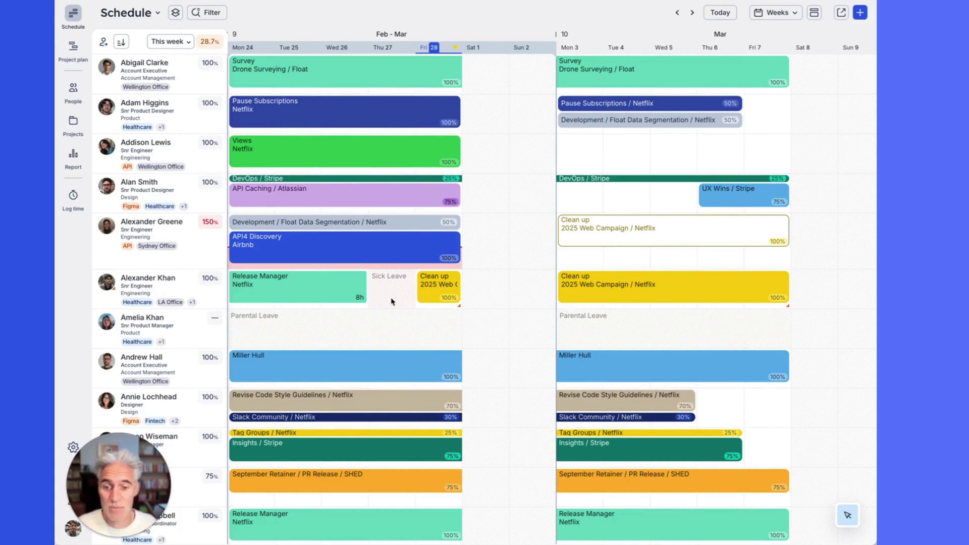
pyautogui.scroll(-4, 403, 334)
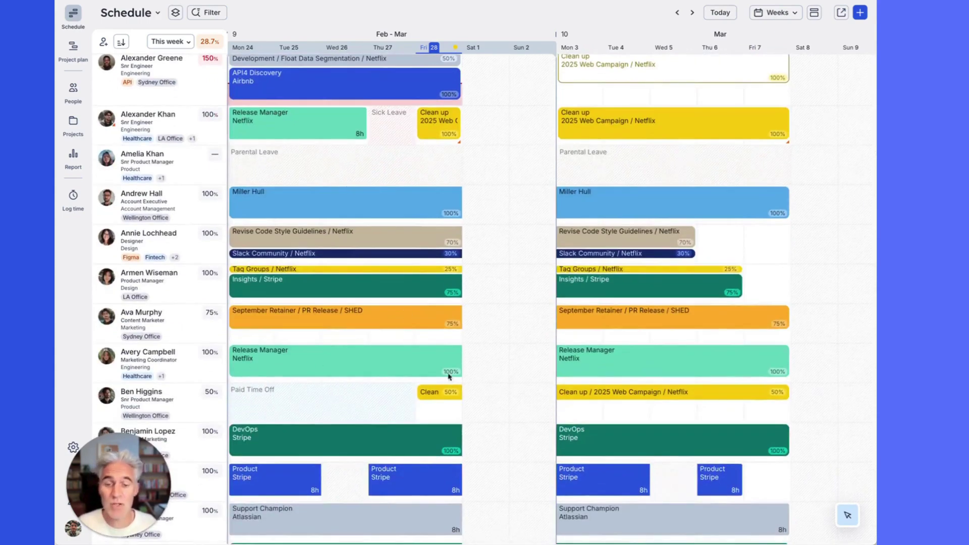
pyautogui.scroll(4, 451, 357)
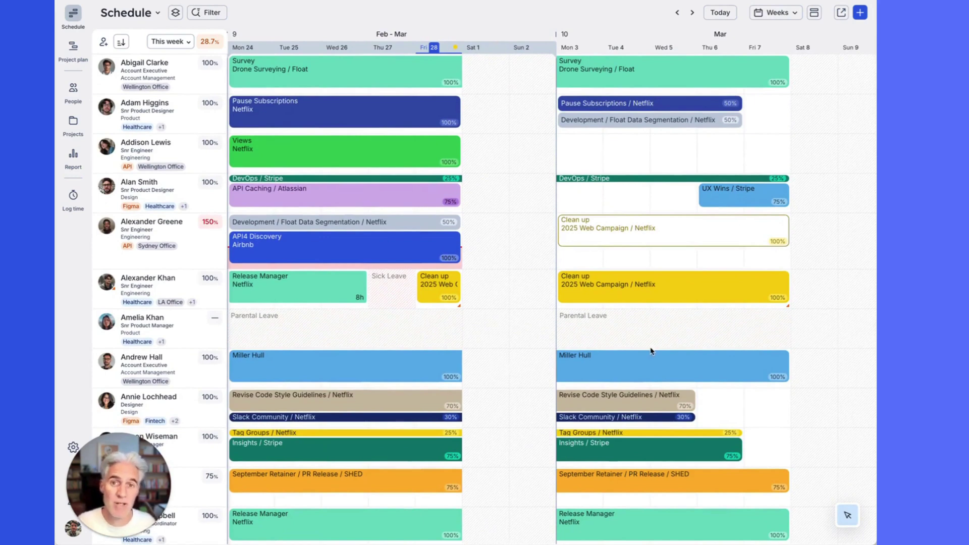
pyautogui.hscroll(3, 651, 351)
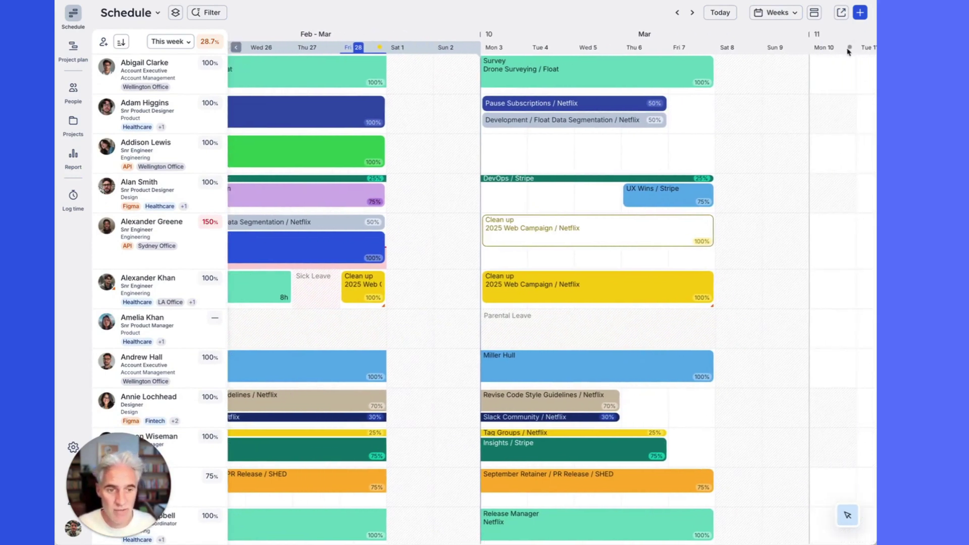
pyautogui.moveTo(850, 50)
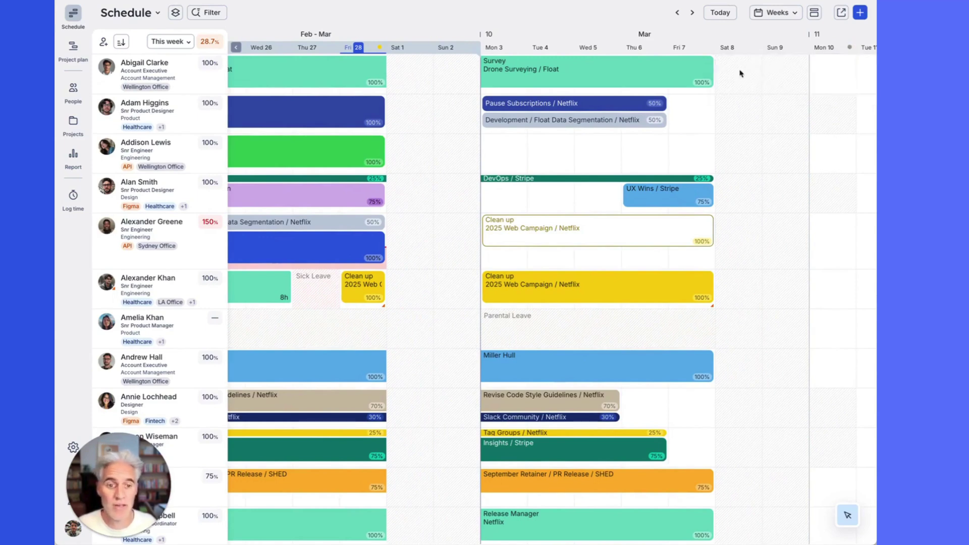
pyautogui.click(724, 14)
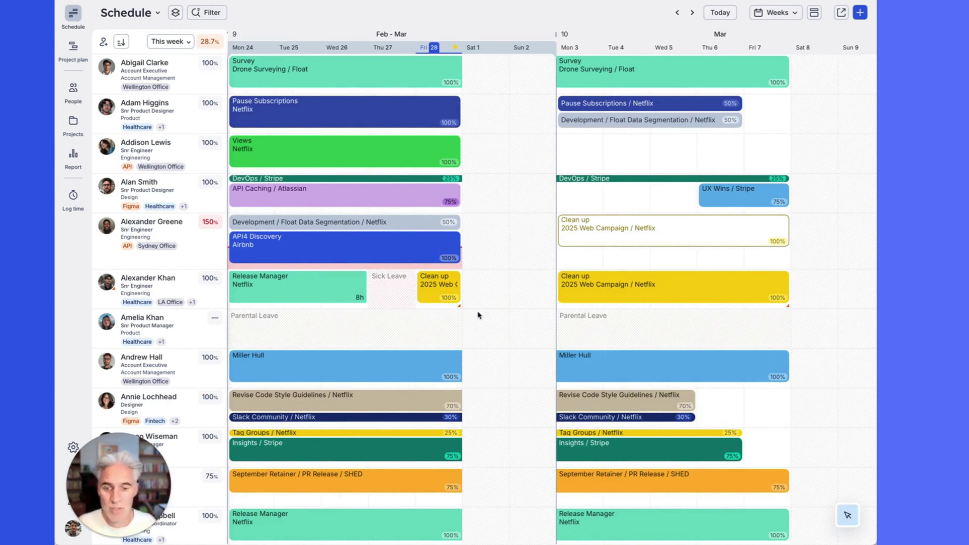
# Step: Shorten the API4 Discovery allocation and move it to the Snr Engineer two rows up, Mar 3 week
pyautogui.moveTo(459, 308)
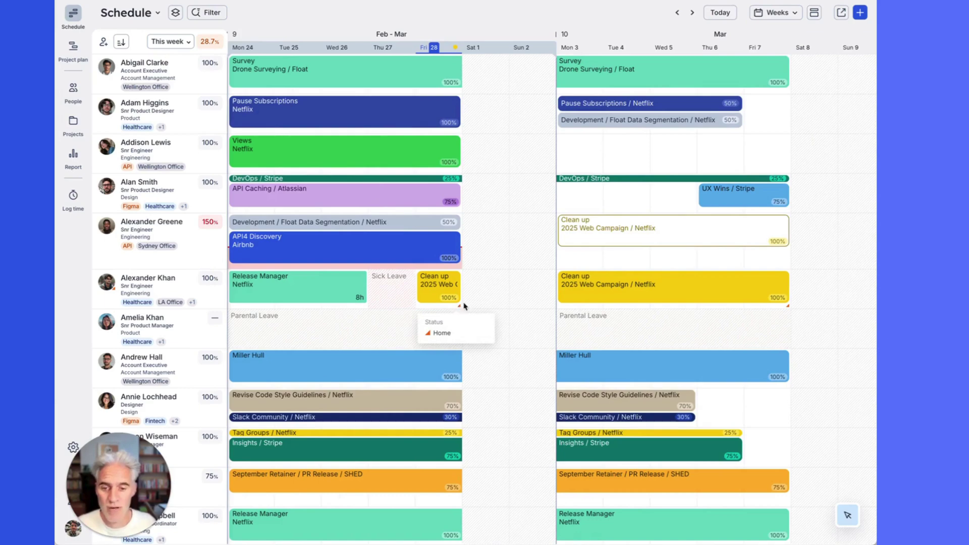
pyautogui.scroll(-8, 525, 321)
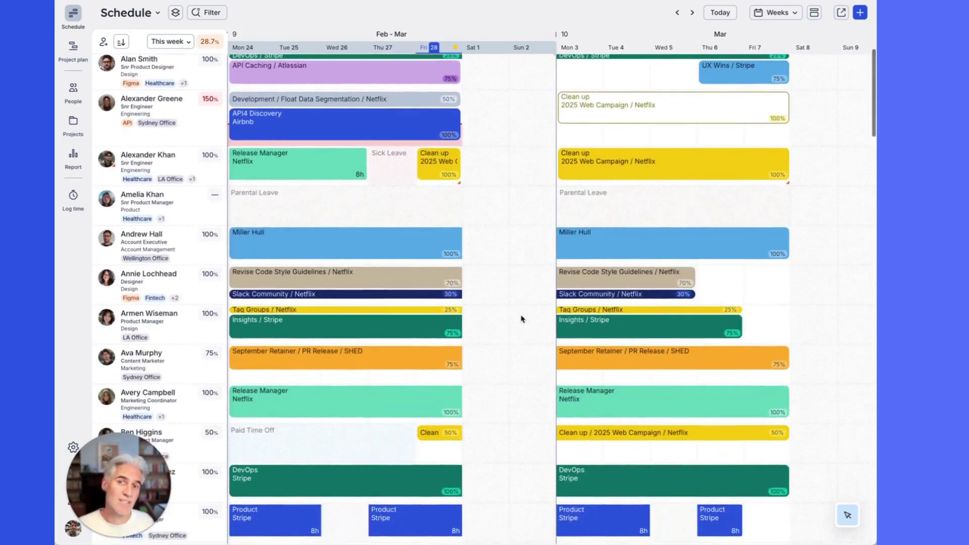
pyautogui.scroll(-3, 520, 317)
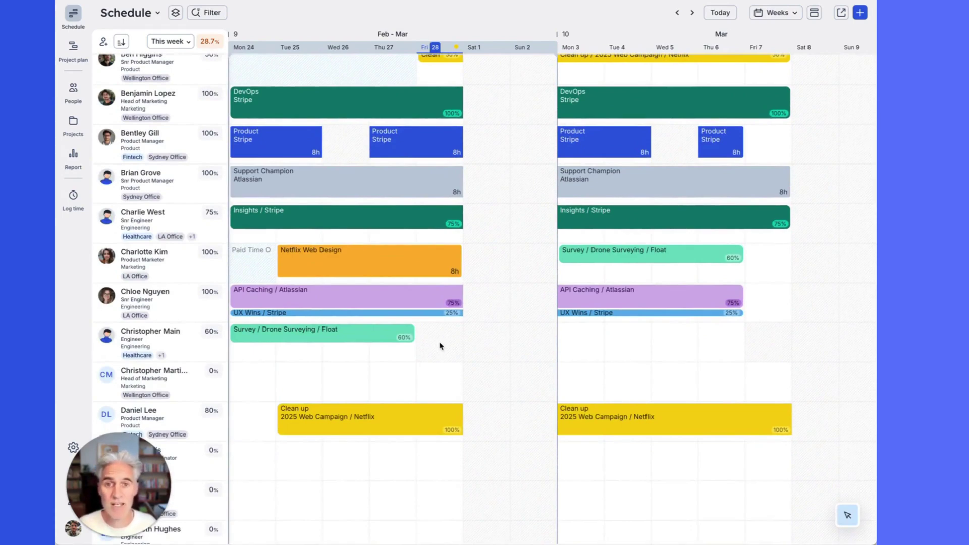
pyautogui.scroll(12, 439, 328)
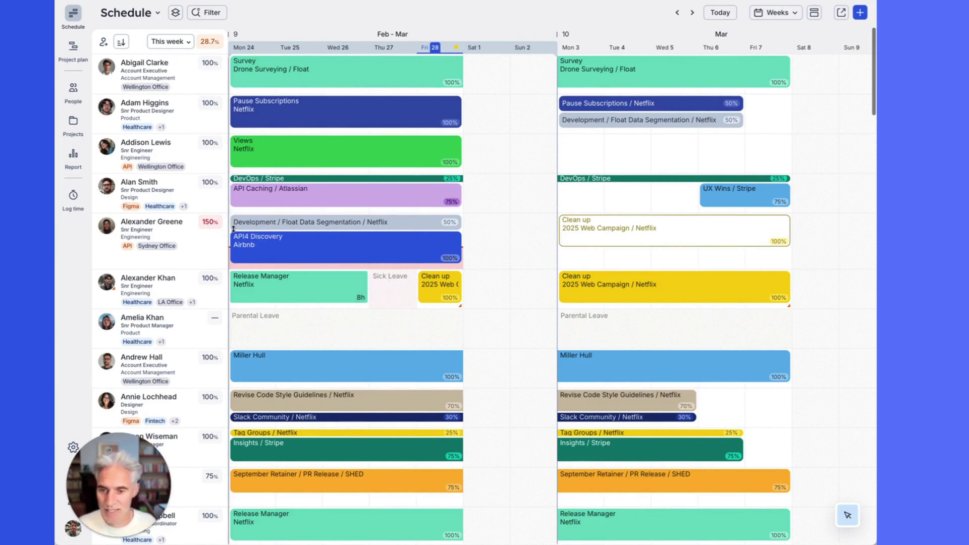
pyautogui.moveTo(211, 223)
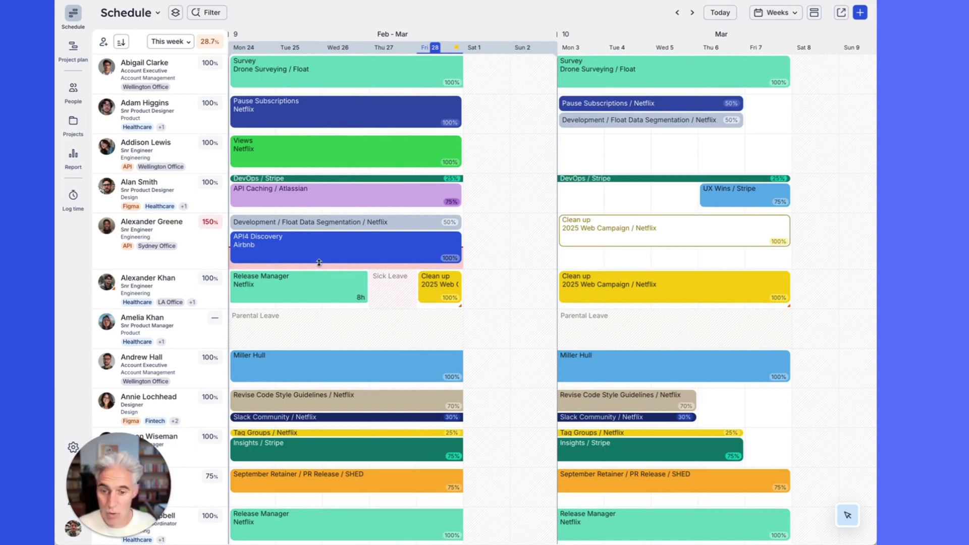
pyautogui.moveTo(319, 262)
pyautogui.mouseDown()
pyautogui.moveTo(320, 245)
pyautogui.moveTo(320, 263)
pyautogui.mouseUp()
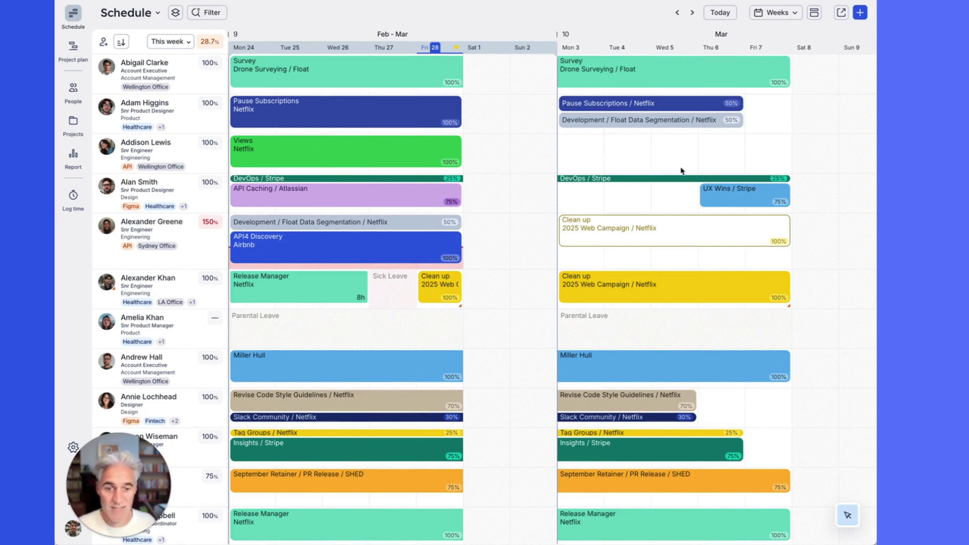
pyautogui.moveTo(345, 245); pyautogui.dragTo(656, 161)
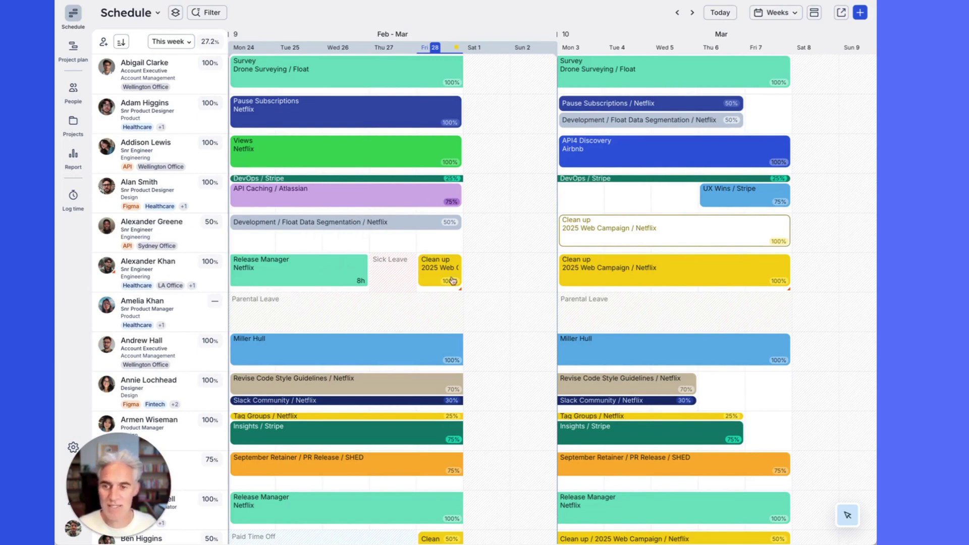
# Step: Glance at the overbooked engineer's details, then filter the schedule to the Wellington Office tag
pyautogui.click(144, 229)
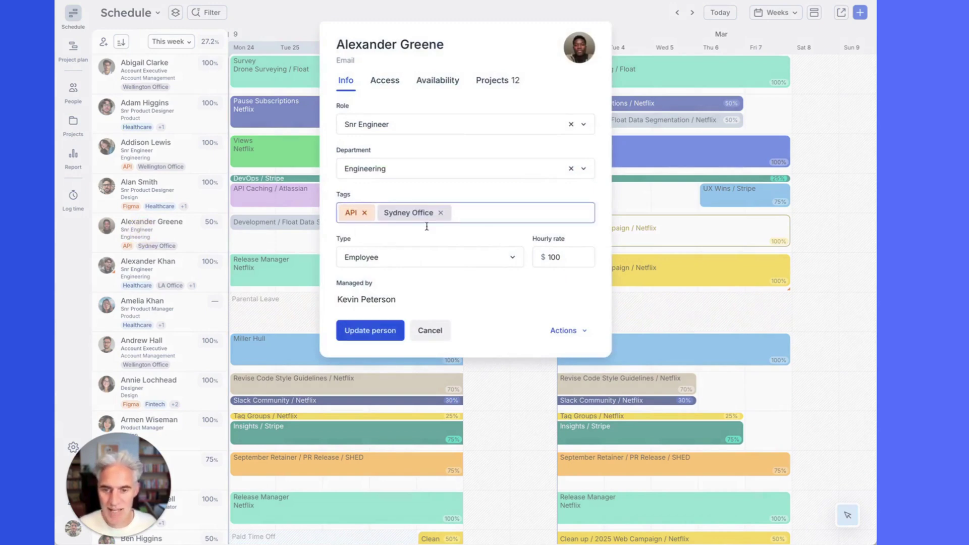
pyautogui.click(431, 329)
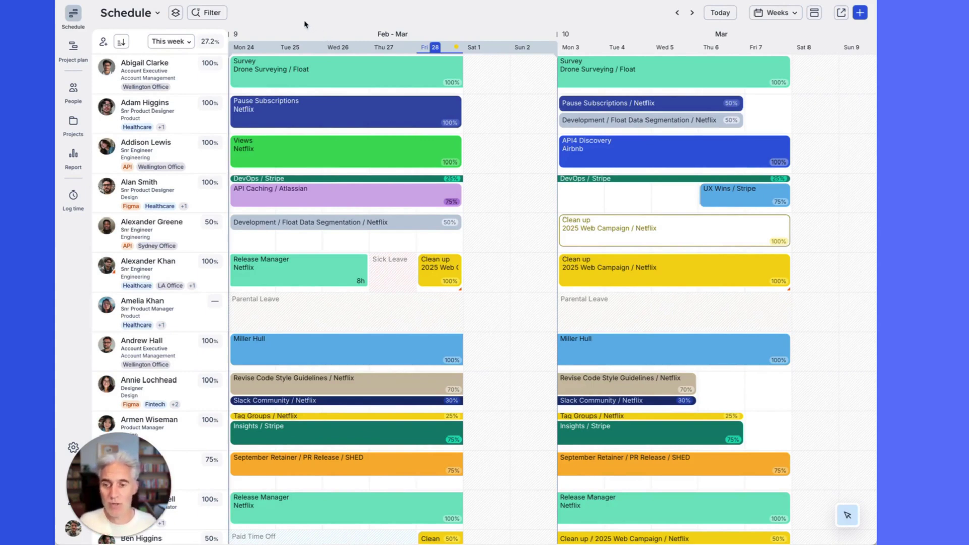
pyautogui.click(207, 12)
pyautogui.write('well')
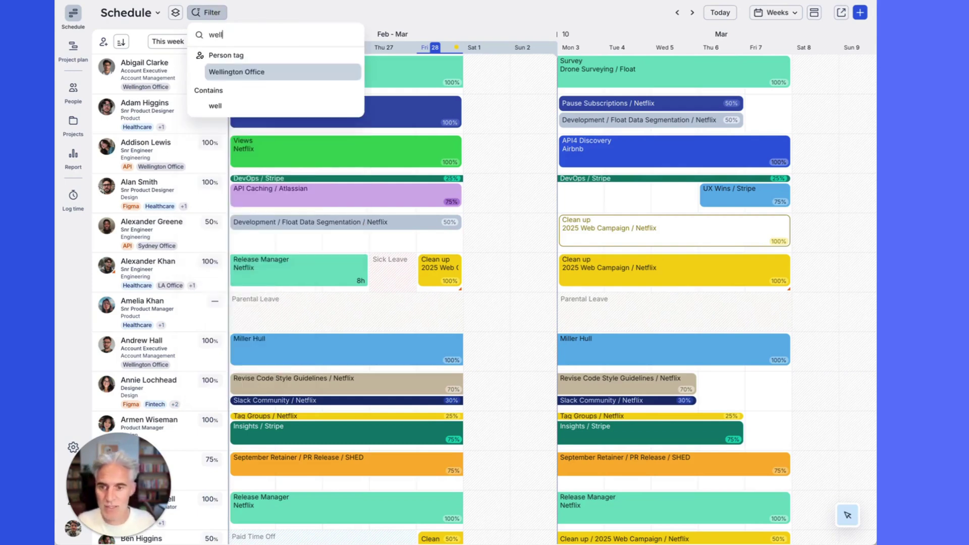
pyautogui.press('Return')
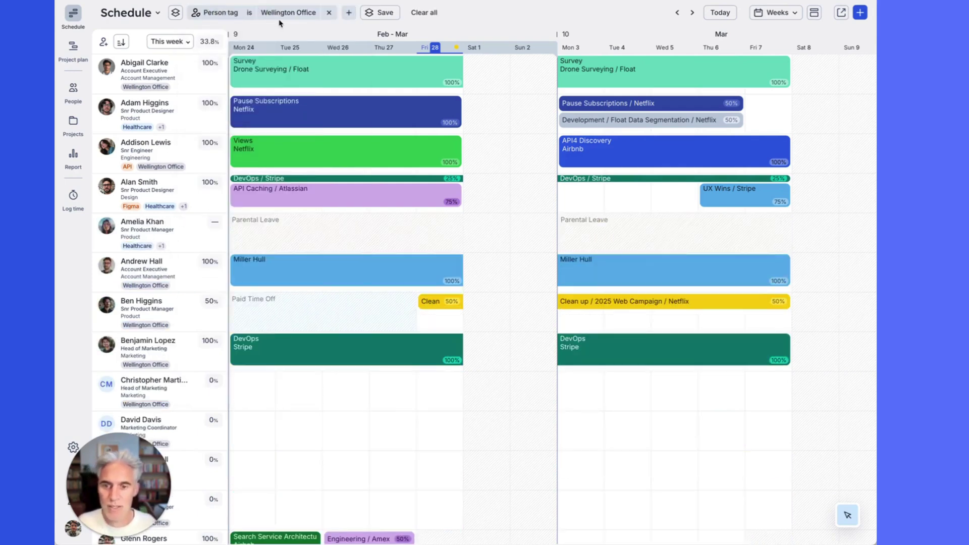
# Step: Add the Fintech person tag as a second filter condition
pyautogui.click(349, 12)
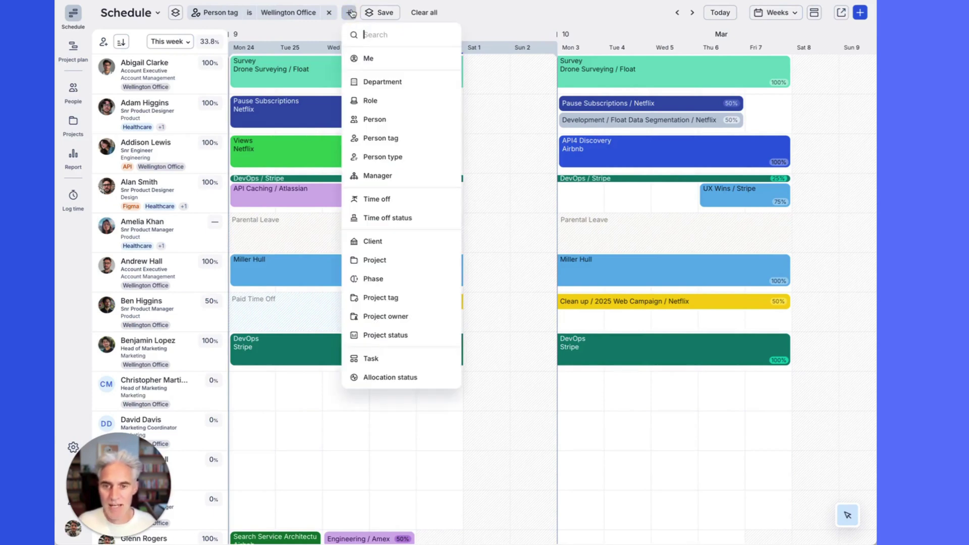
pyautogui.write('finte')
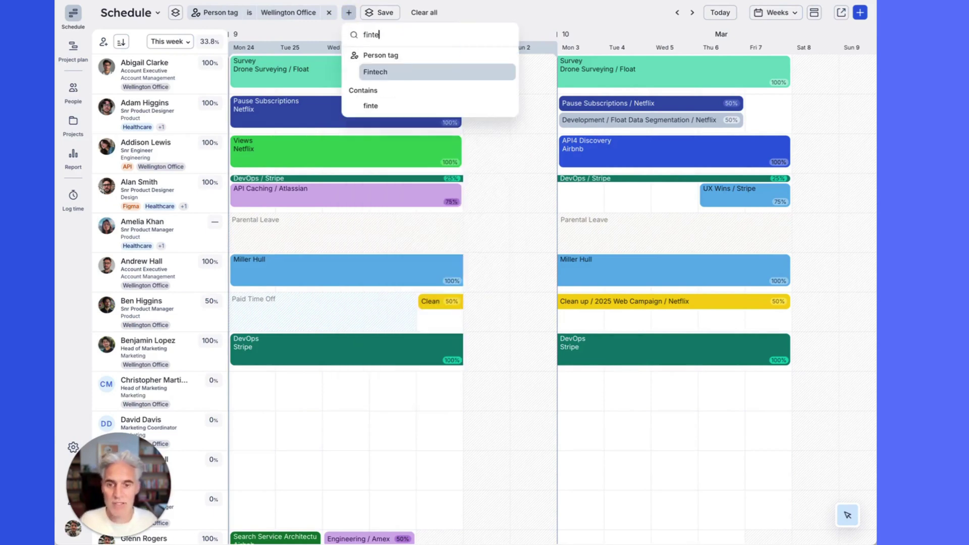
pyautogui.press('Return')
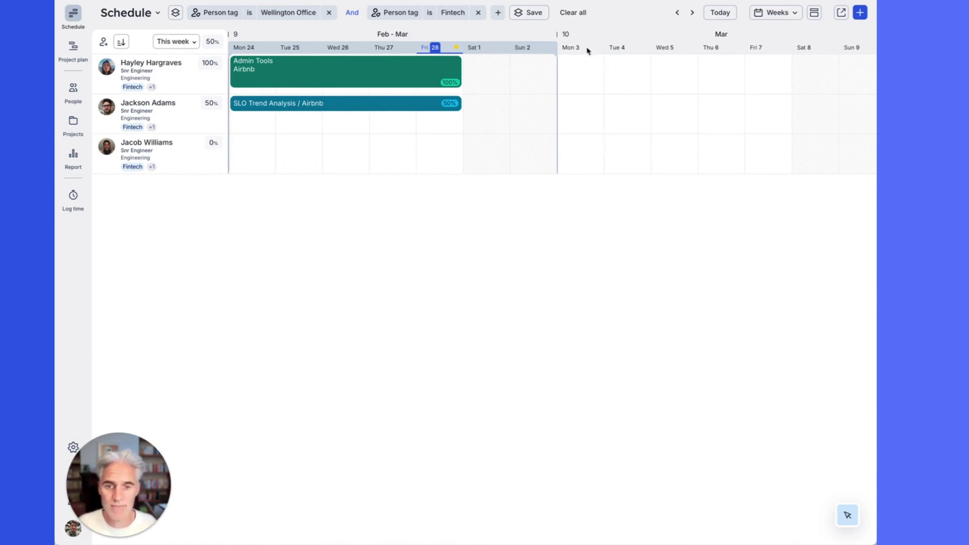
pyautogui.click(572, 12)
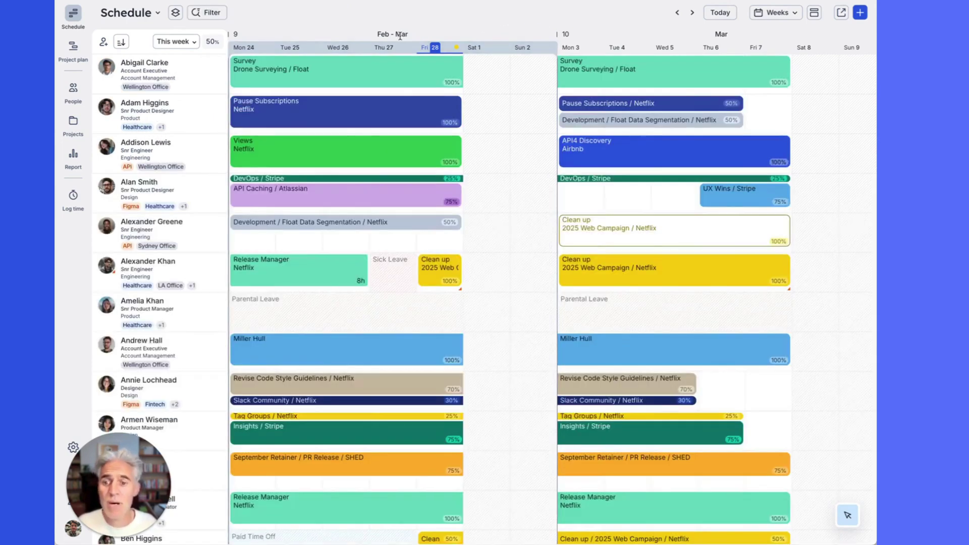
pyautogui.click(174, 13)
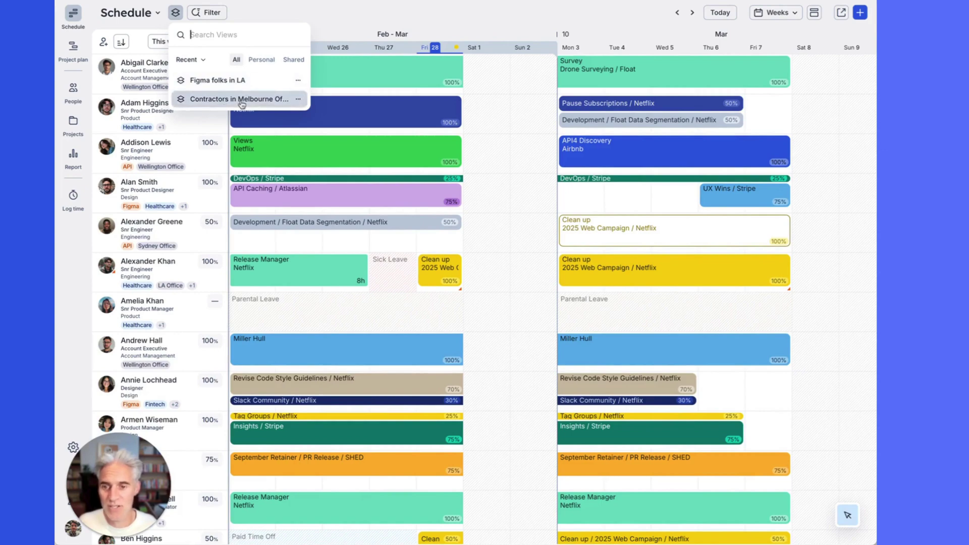
pyautogui.click(222, 84)
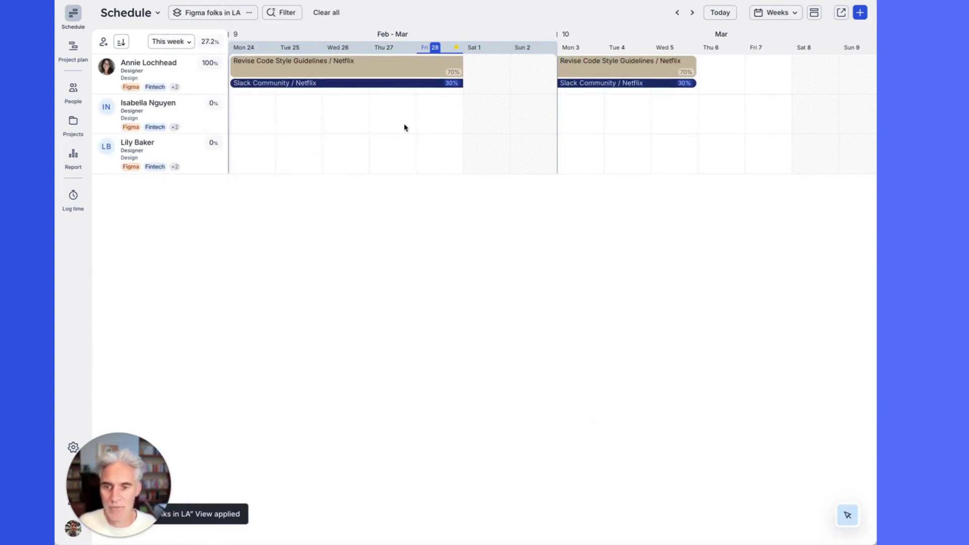
pyautogui.click(335, 14)
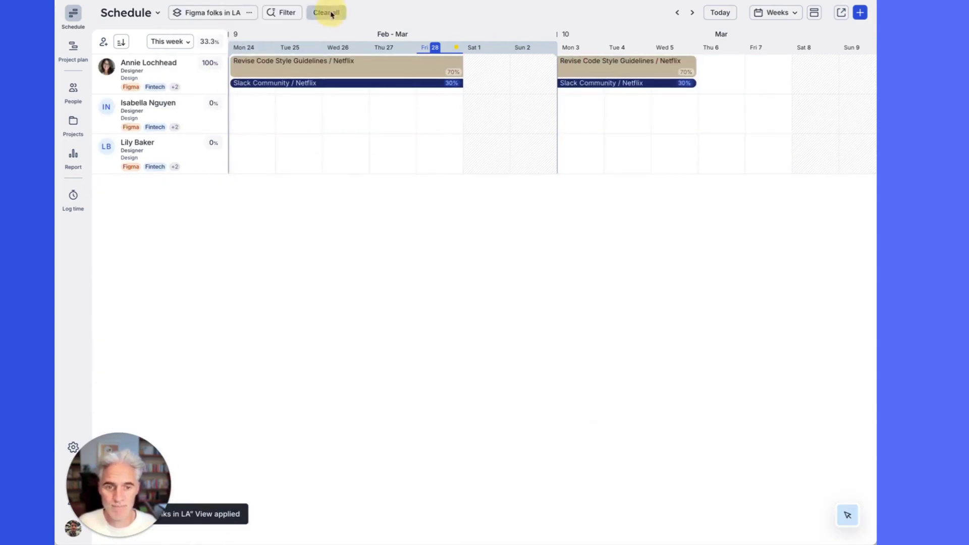
pyautogui.click(121, 42)
pyautogui.click(127, 65)
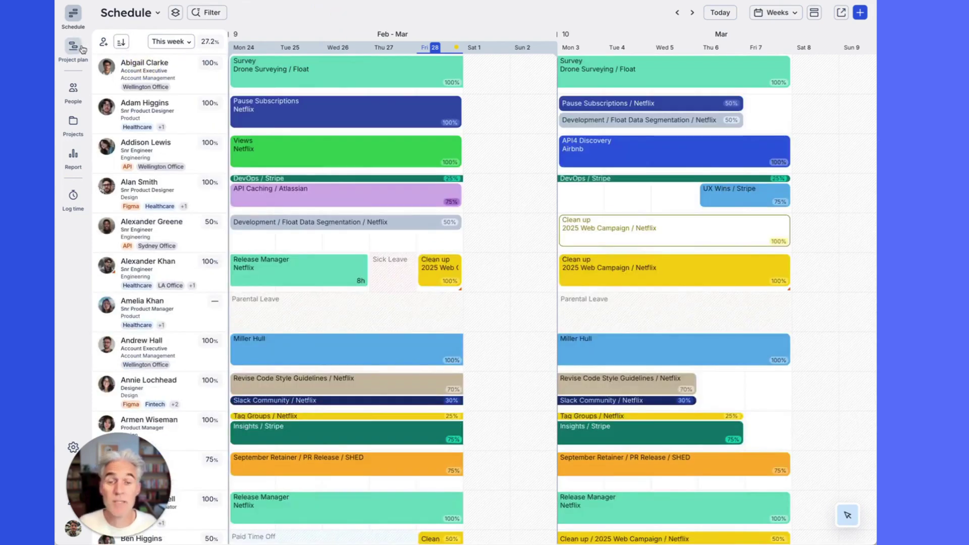
# Step: In Project plan, expand 2025 Web Campaign and open its project report
pyautogui.click(74, 47)
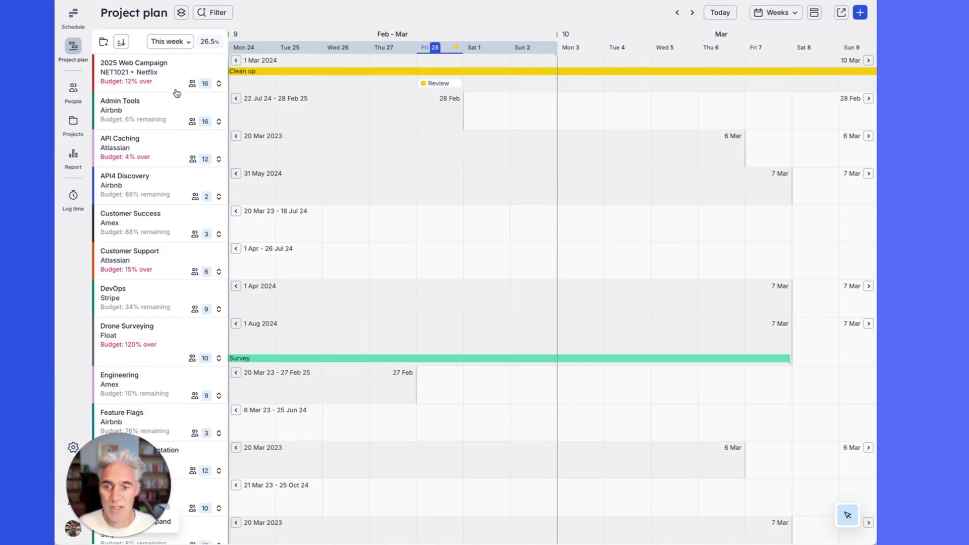
pyautogui.click(218, 84)
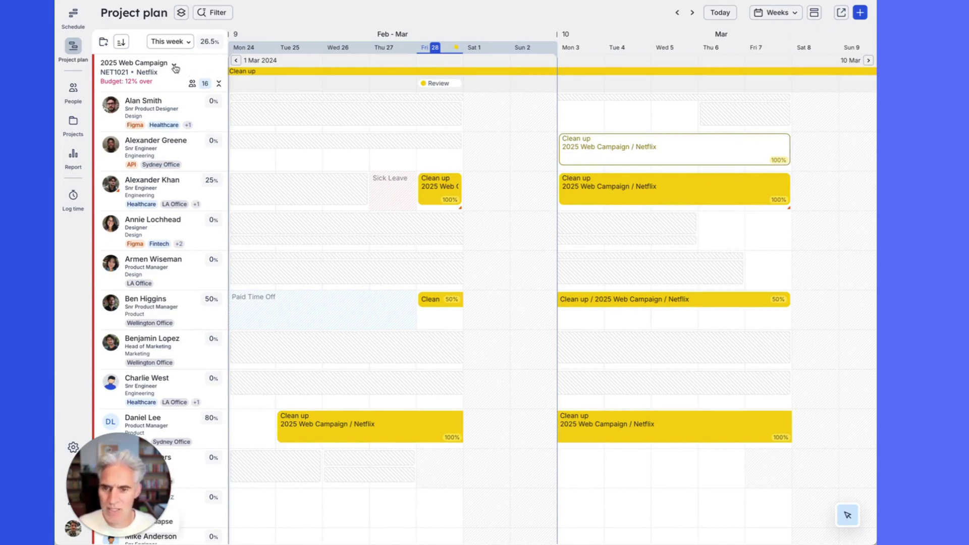
pyautogui.rightClick(176, 69)
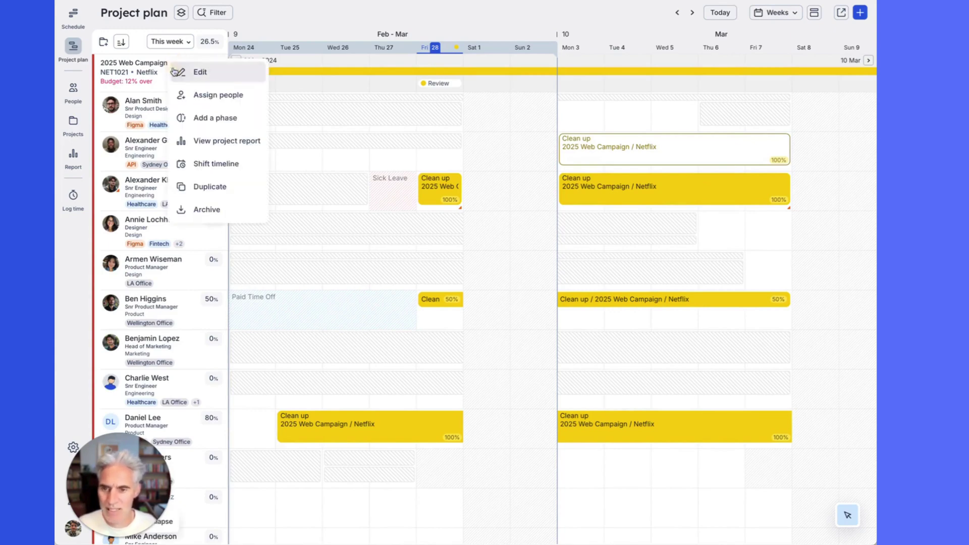
pyautogui.click(213, 142)
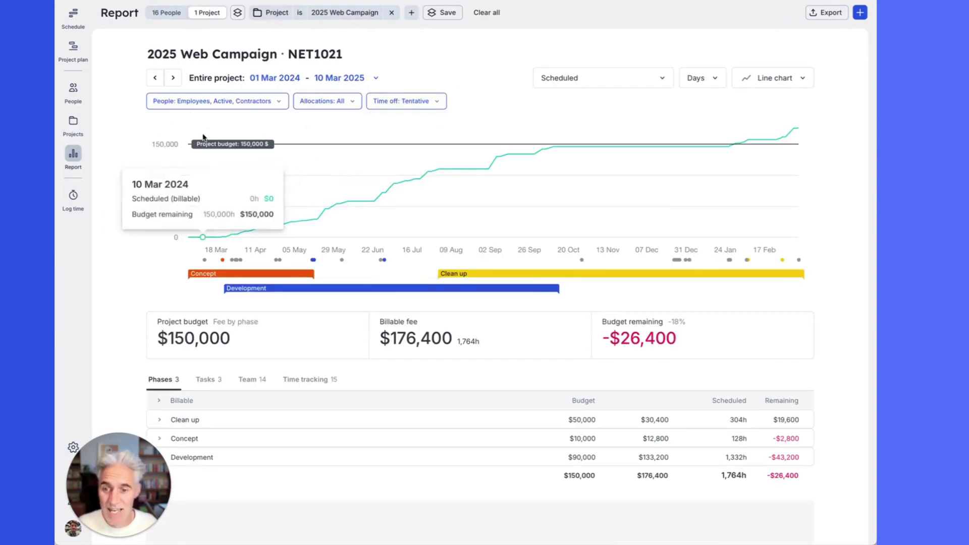
# Step: Read the scheduled spend values on the report's line chart
pyautogui.moveTo(346, 156)
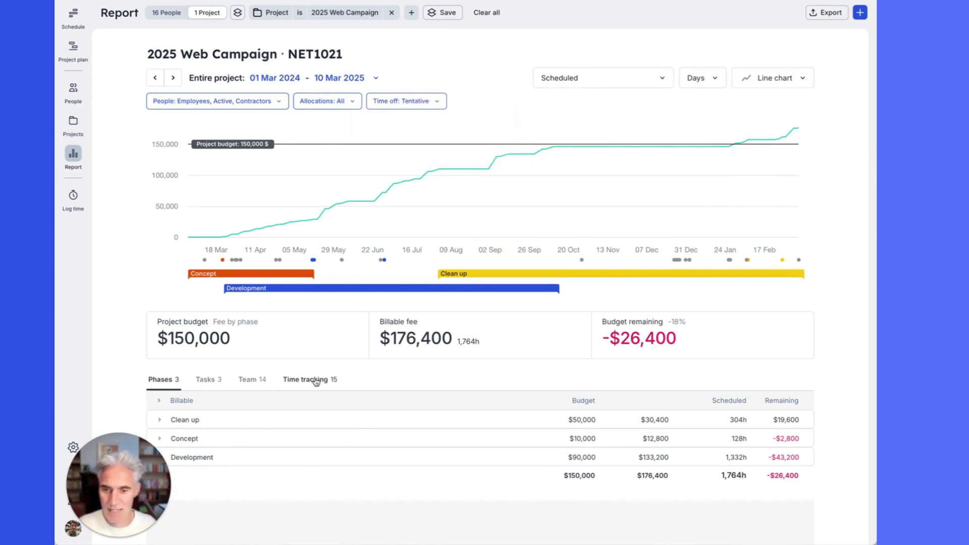
# Step: Drop the 2025 Web Campaign filter and show people capacity grouped by weeks
pyautogui.click(391, 14)
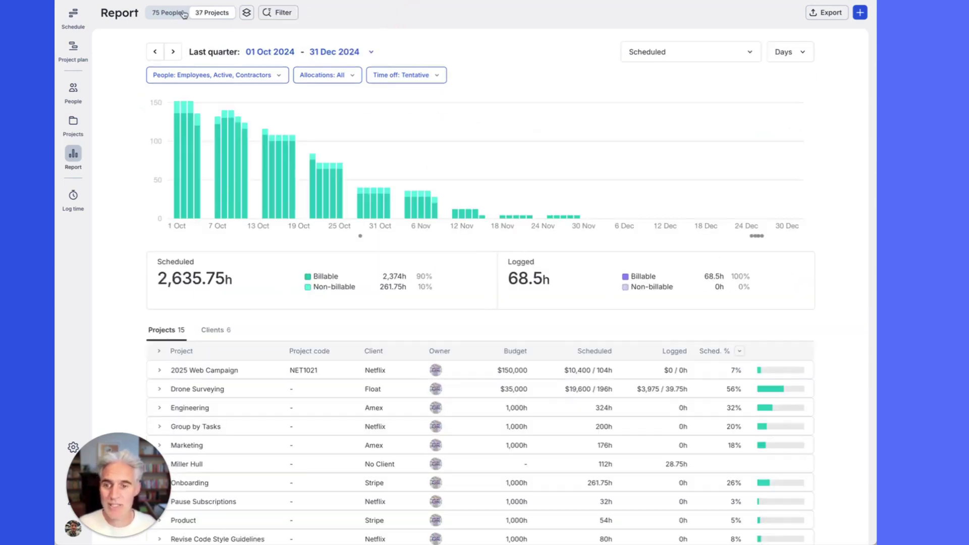
pyautogui.click(165, 13)
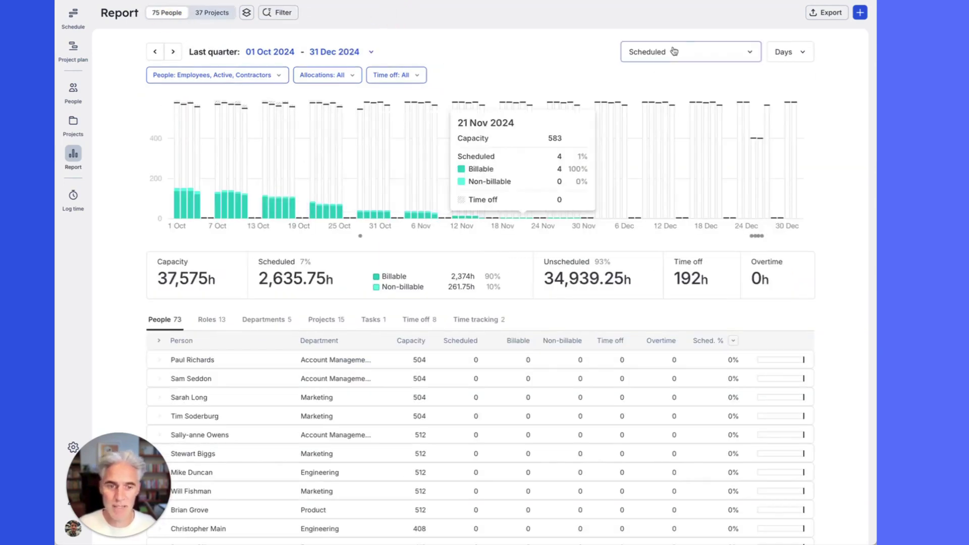
pyautogui.click(790, 51)
pyautogui.click(787, 101)
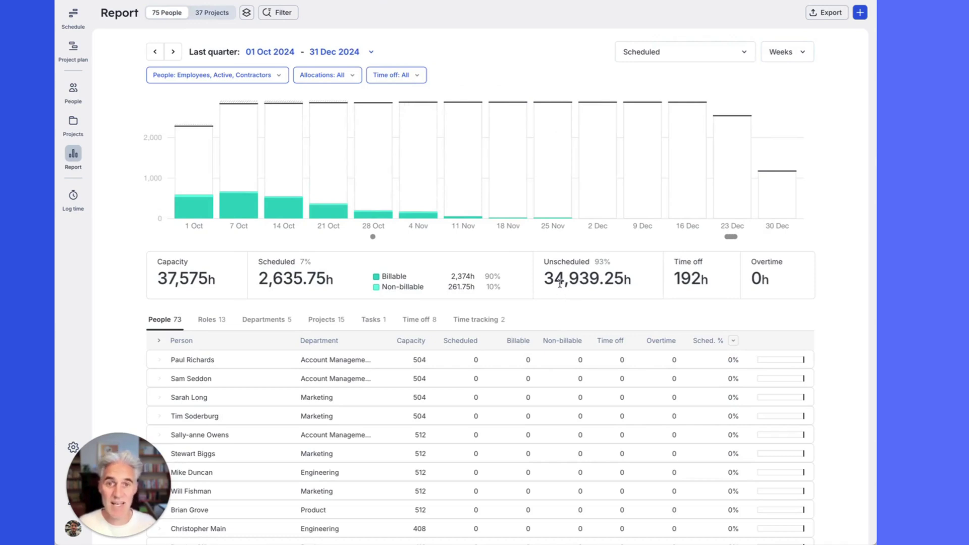
# Step: Check the Sched. % and Scheduled hours options, then go to Log my time
pyautogui.click(733, 340)
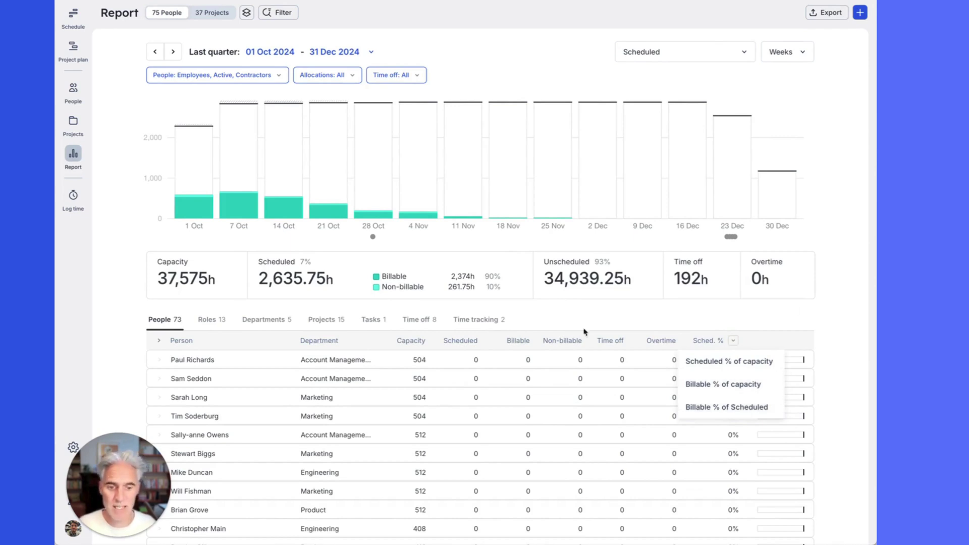
pyautogui.click(733, 341)
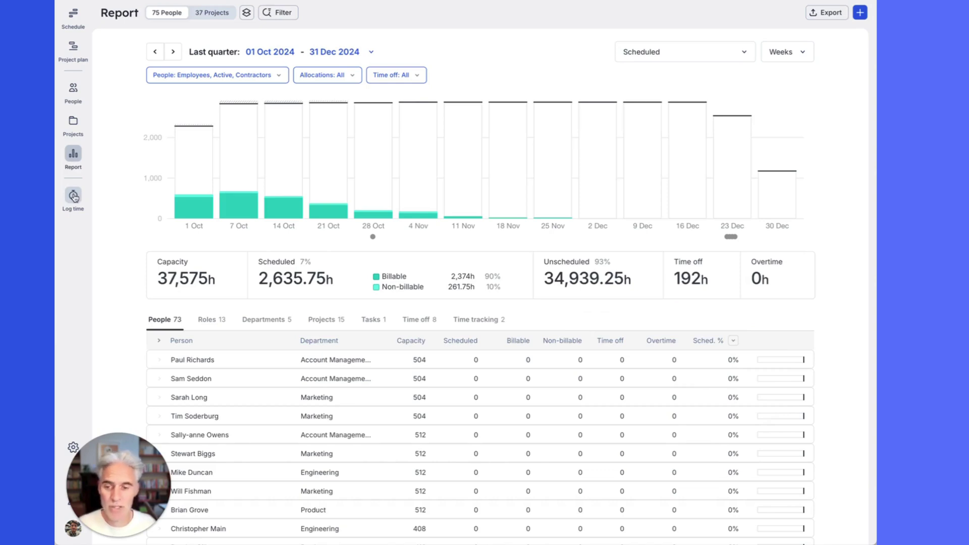
pyautogui.click(664, 55)
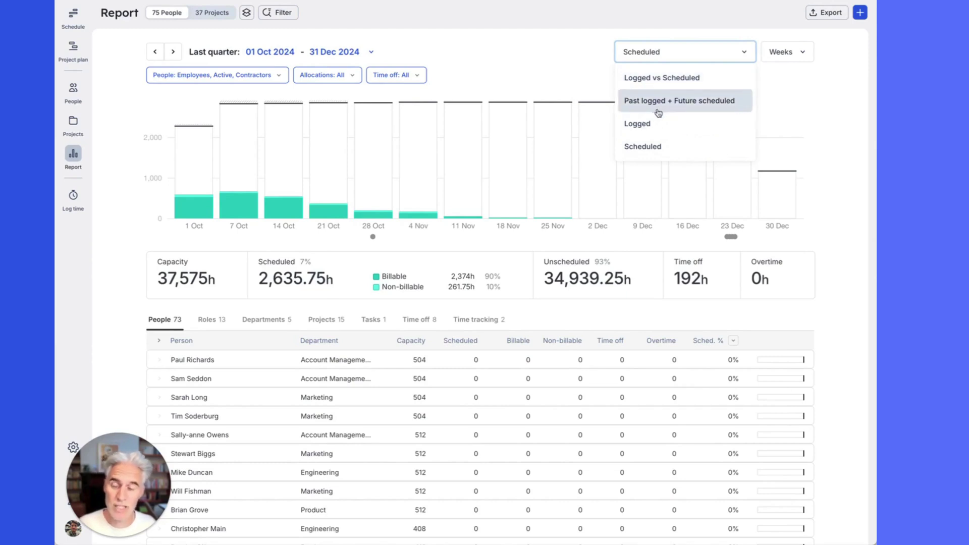
pyautogui.click(75, 208)
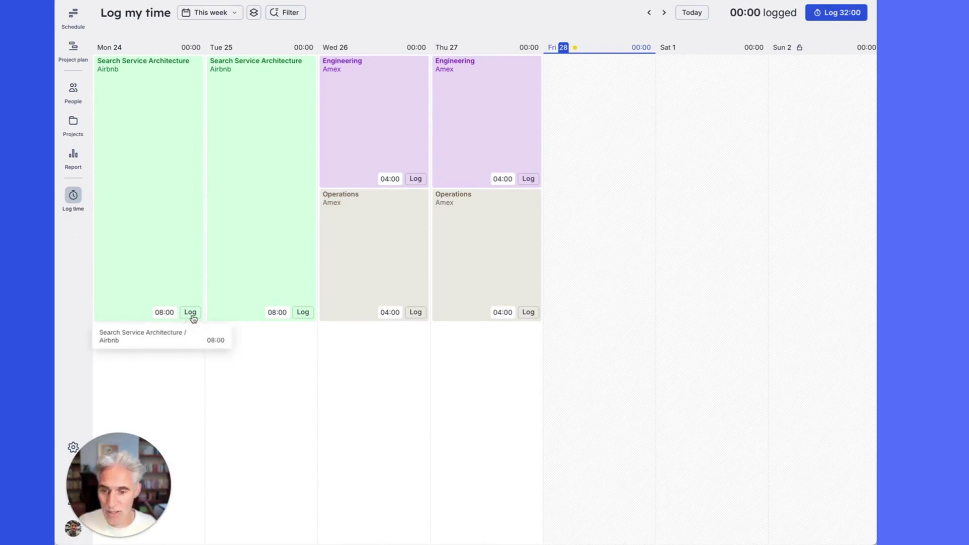
# Step: Log Monday's 08:00, Tuesday's 06:15, Wednesday's 4-hour Engineering block, and the remaining 12:00
pyautogui.click(210, 317)
pyautogui.moveTo(231, 319); pyautogui.dragTo(231, 263)
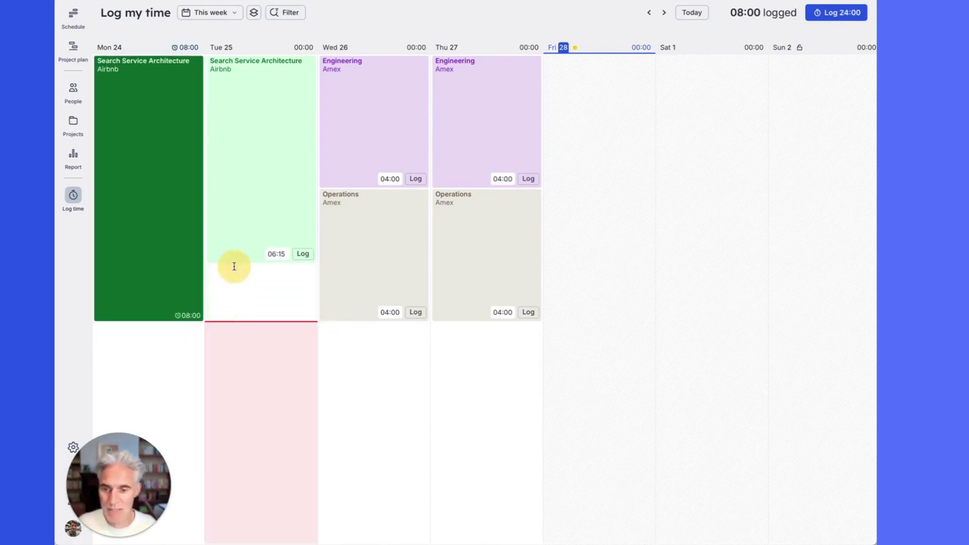
pyautogui.click(379, 157)
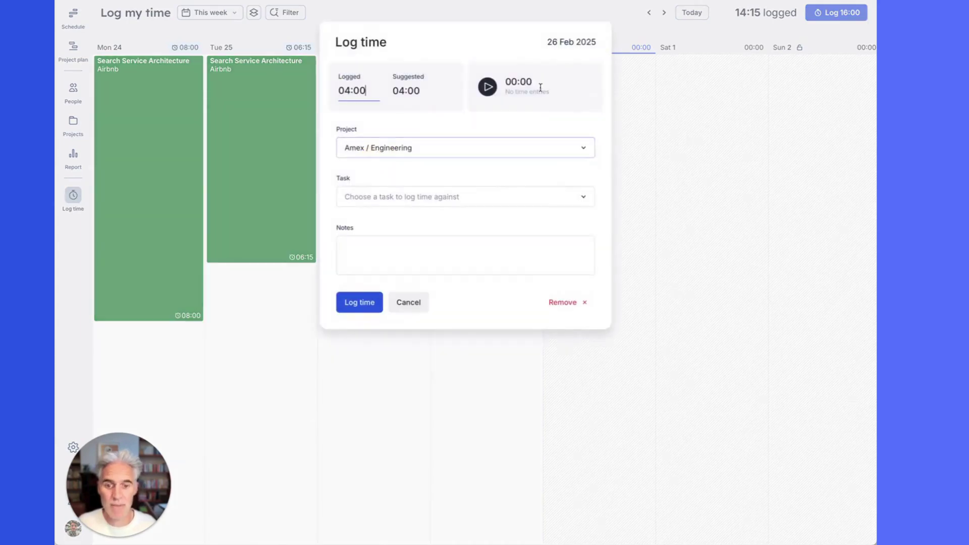
pyautogui.click(408, 303)
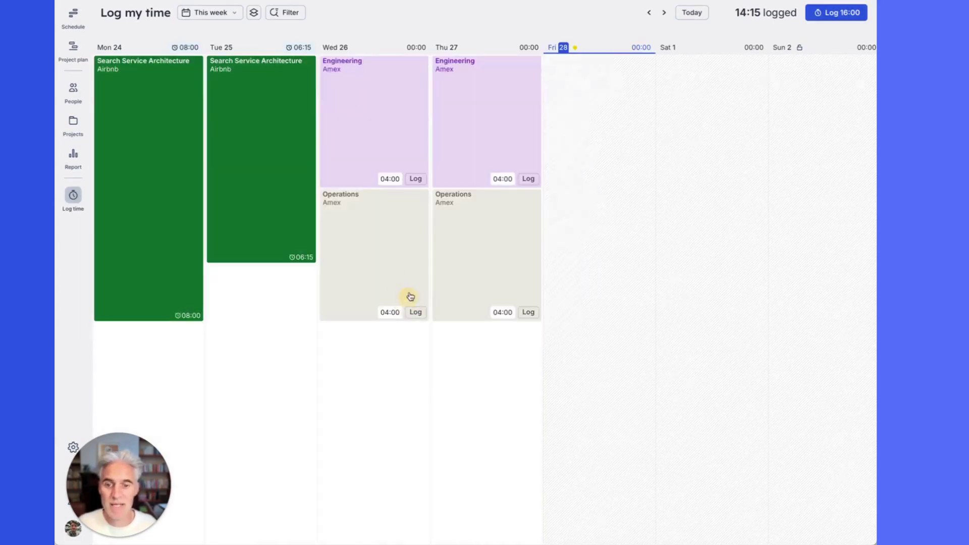
pyautogui.click(415, 180)
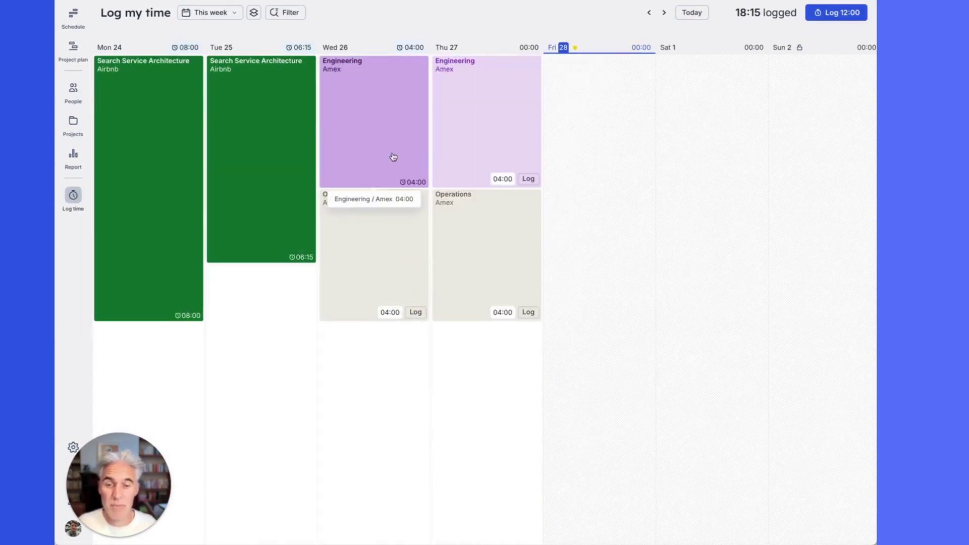
pyautogui.click(831, 14)
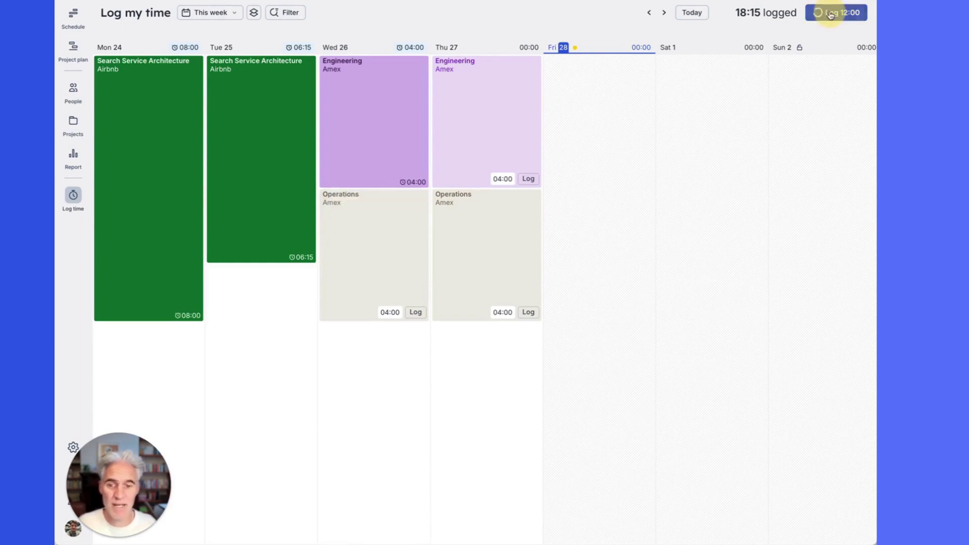